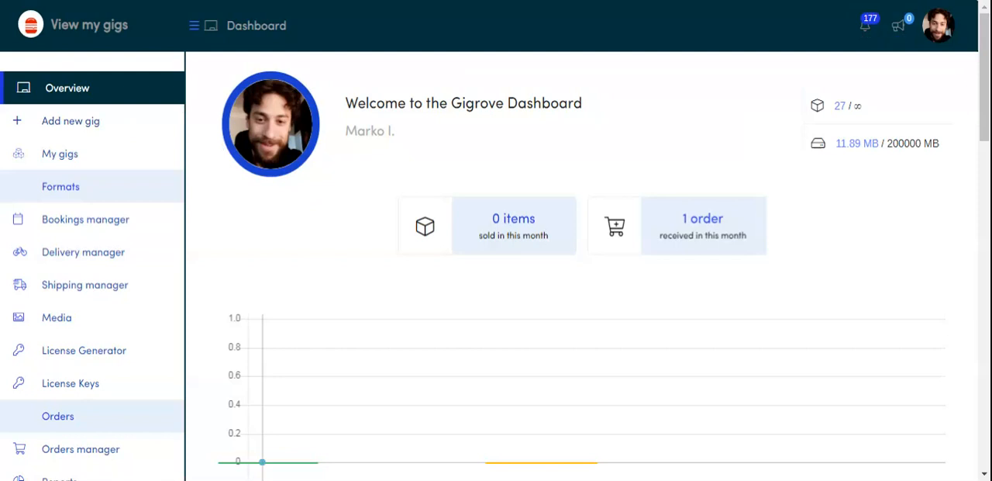
Step: Switch to the new product form and set the product type to Bookable Service
key("ctrl+Tab")
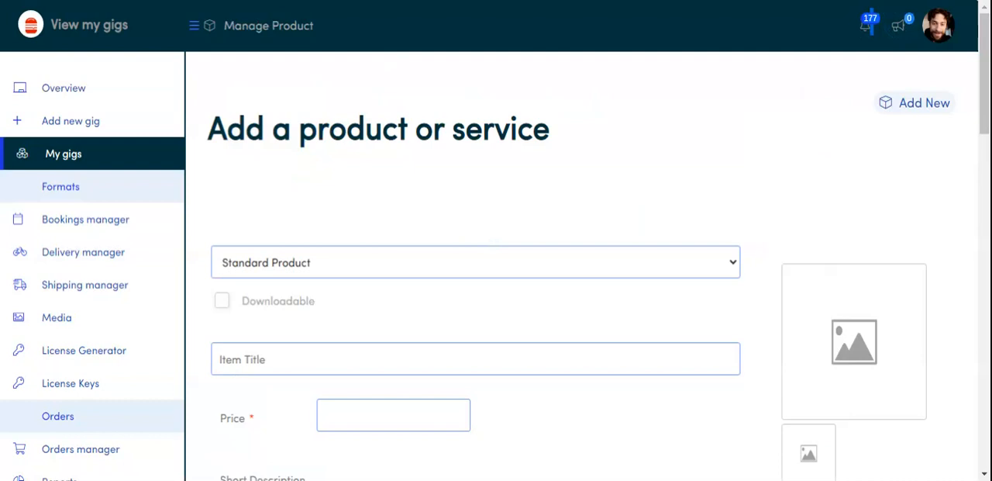
scroll(376, 76, "down", 2)
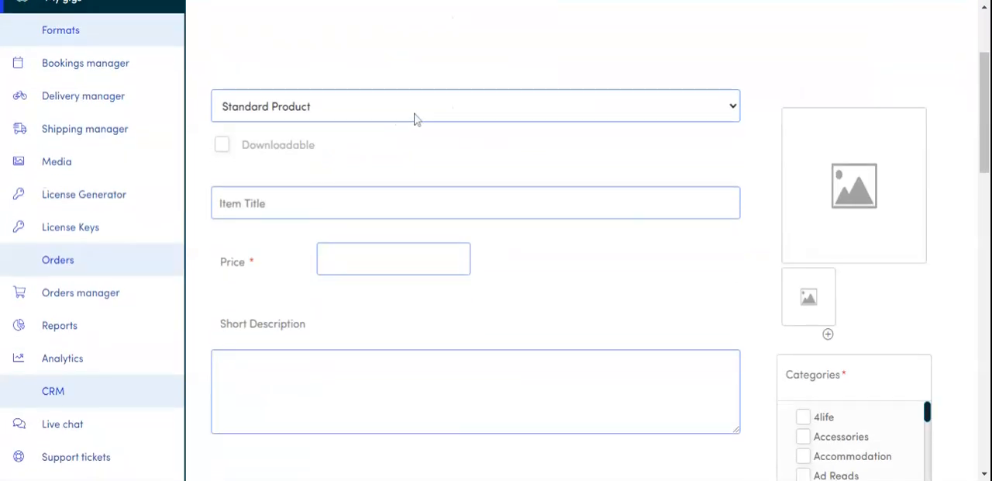
left_click(305, 168)
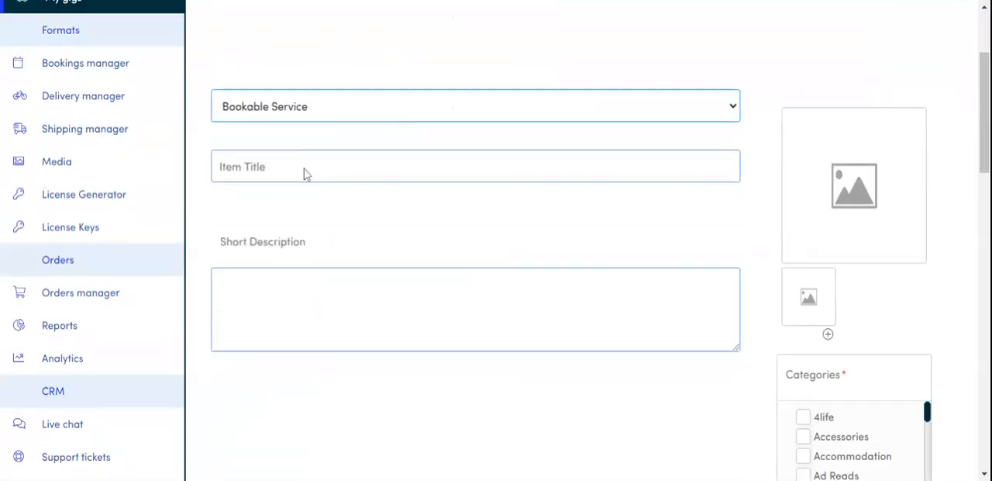
Step: Title the bookable service "Test accommodation"
left_click(300, 173)
type("Test accommodation")
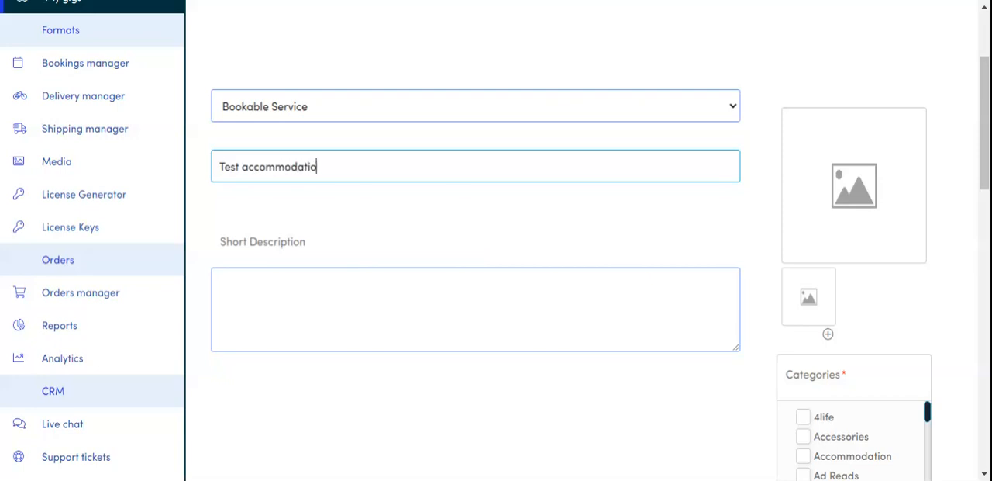
key("Tab")
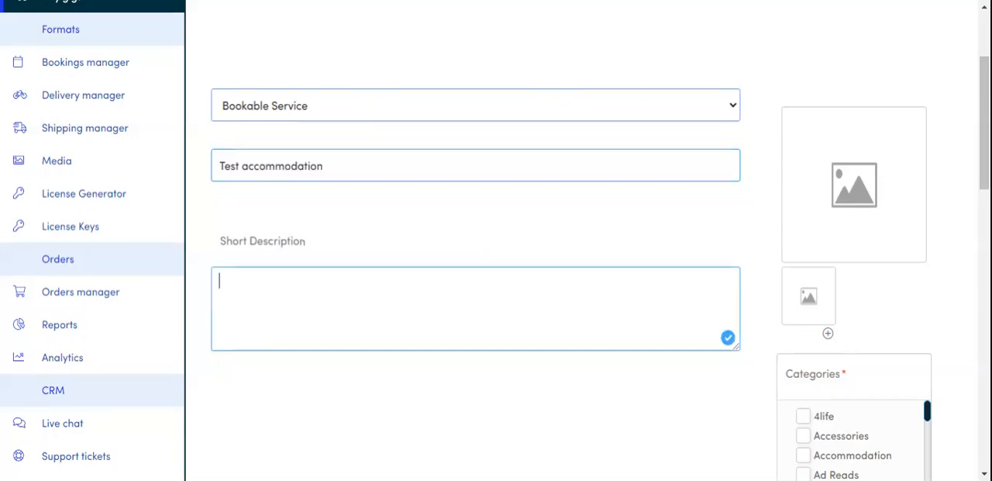
Step: Assign the service to the Accessories category and choose Credit Card (Stripe) as its payment gateway
scroll(713, 317, "down", 2)
left_click(803, 280)
scroll(697, 283, "down", 4)
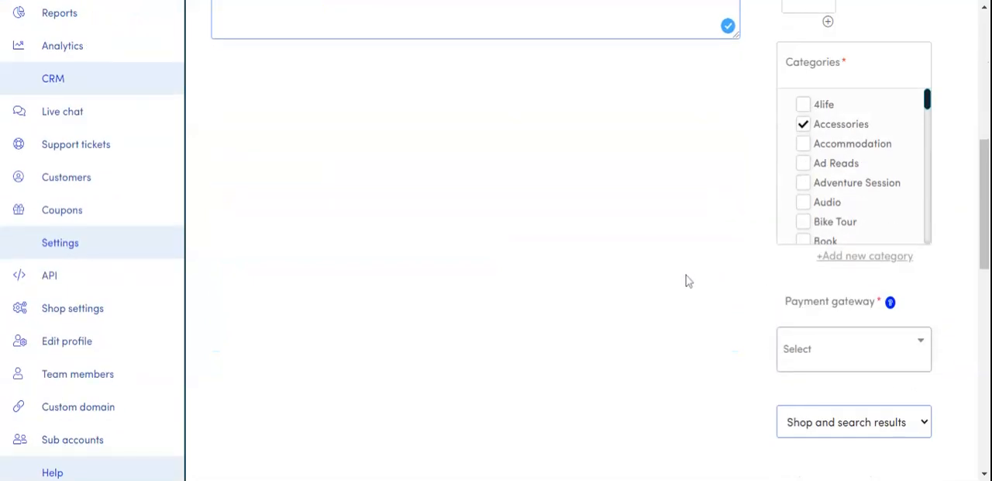
left_click(812, 210)
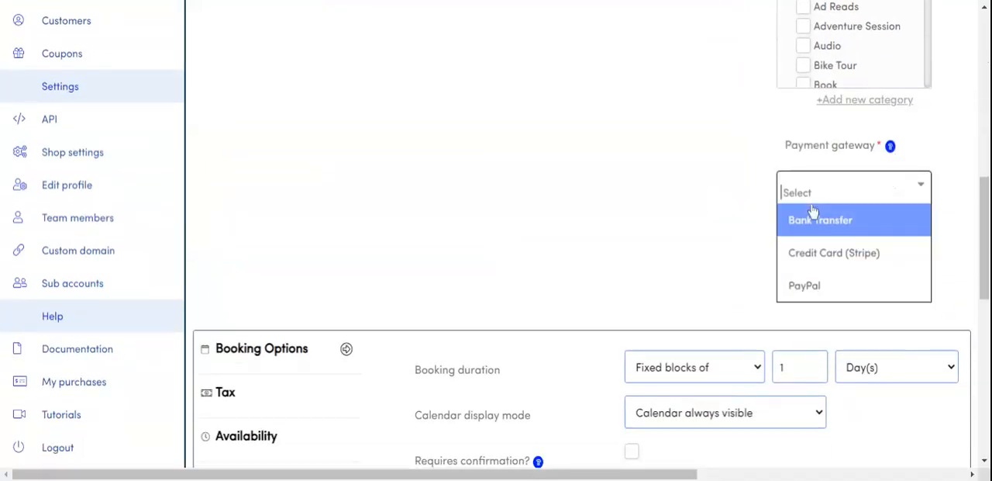
left_click(809, 253)
Step: Set the block cost in the service's cost settings to 50
scroll(581, 186, "down", 2)
scroll(581, 188, "down", 1)
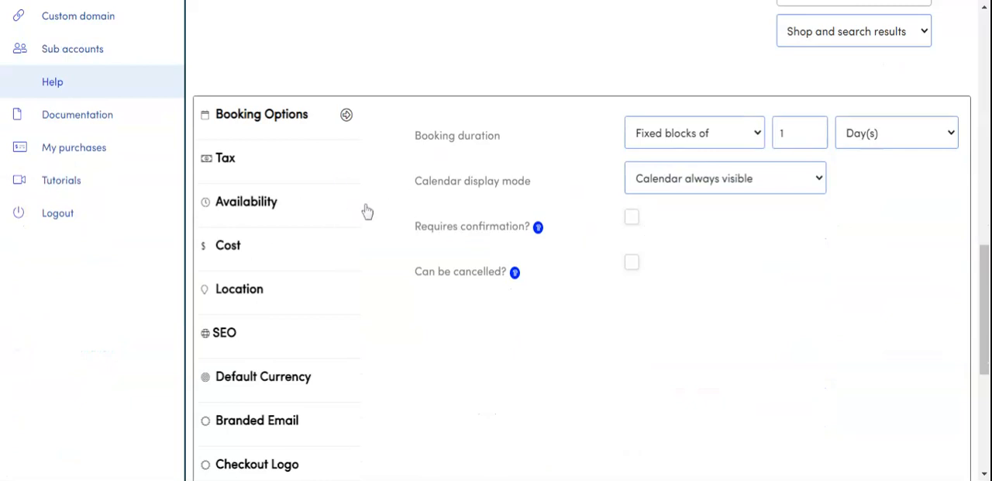
left_click(250, 257)
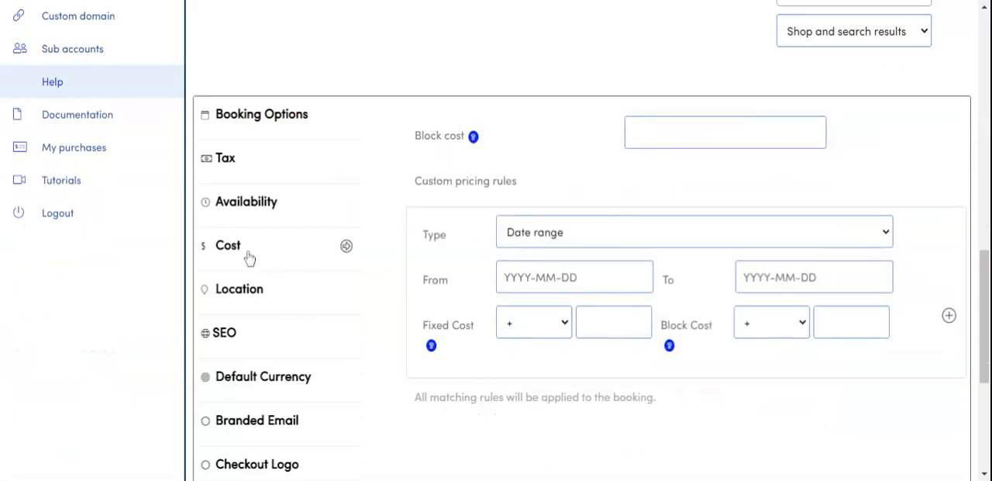
left_click(655, 134)
type("50")
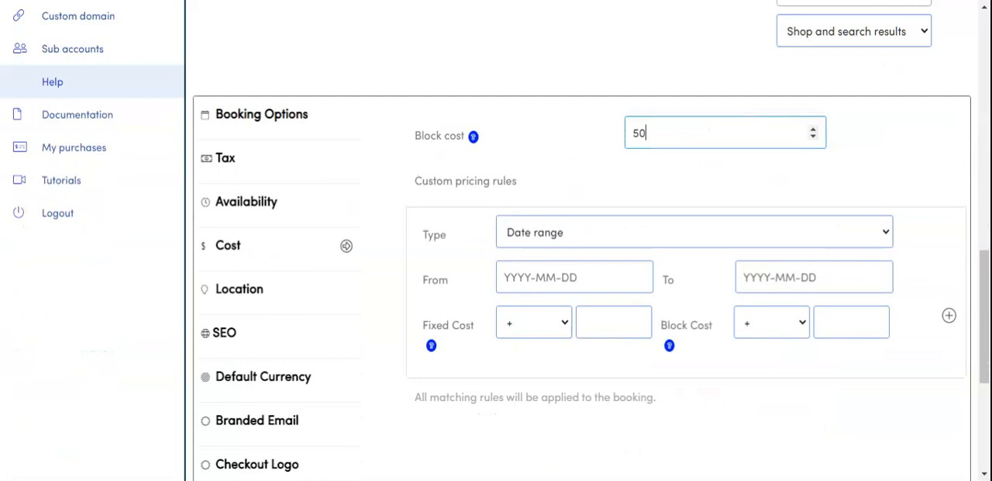
Step: In the service's location settings, move the map marker from East Finchley west to the Great N Way near the M1
scroll(382, 167, "down", 2)
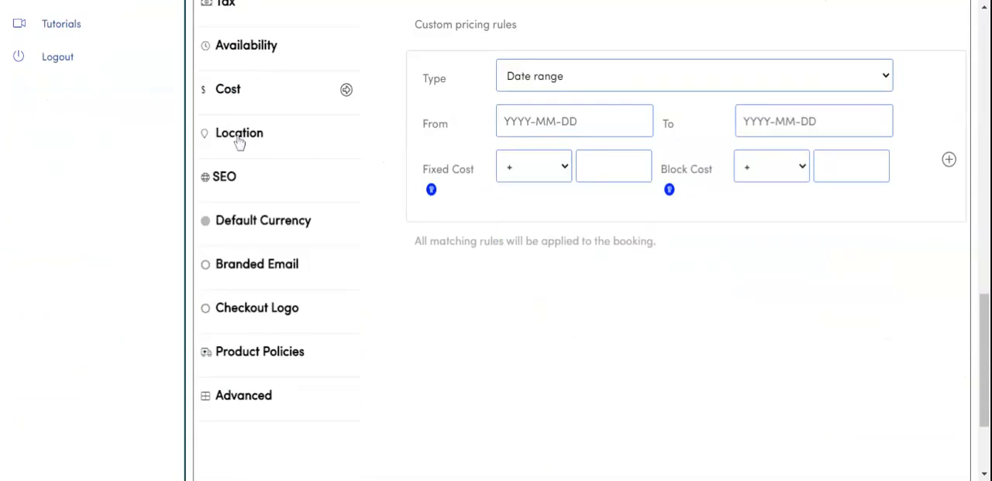
left_click(239, 141)
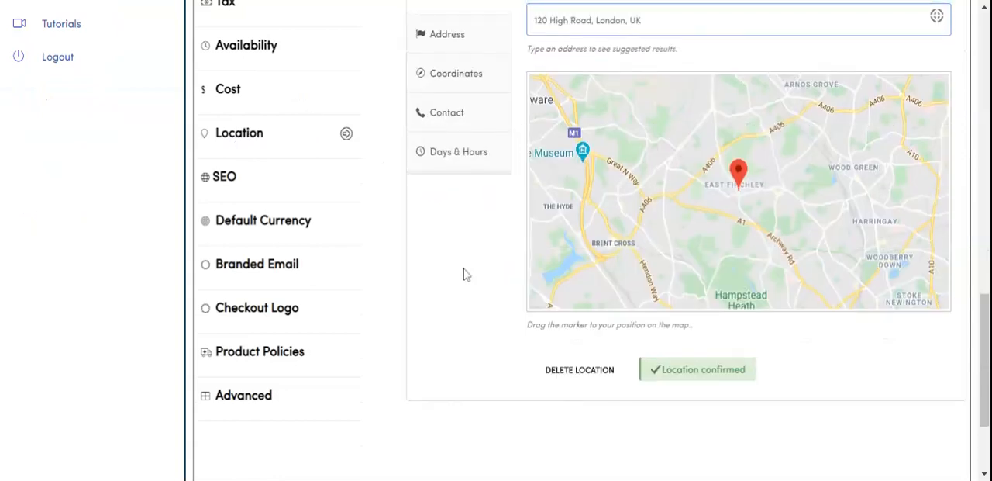
scroll(463, 279, "up", 1)
scroll(460, 302, "up", 1)
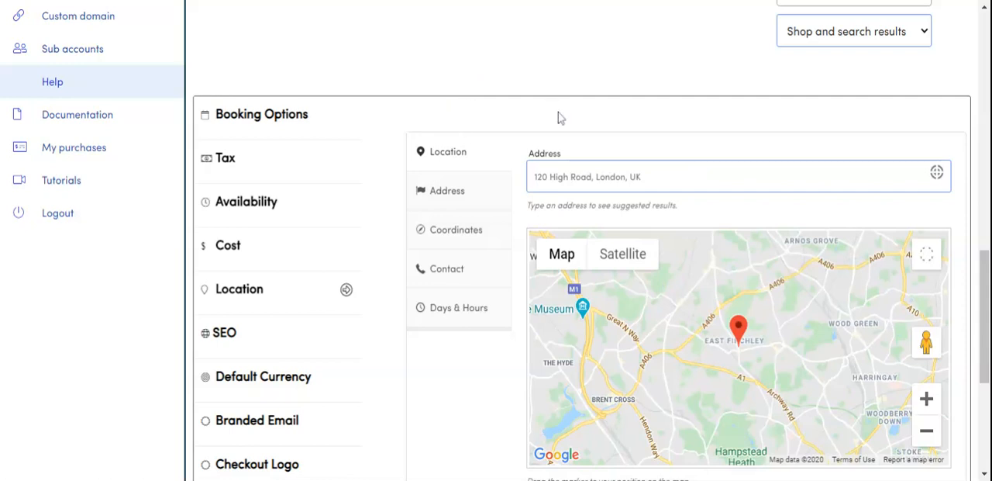
scroll(520, 256, "down", 3)
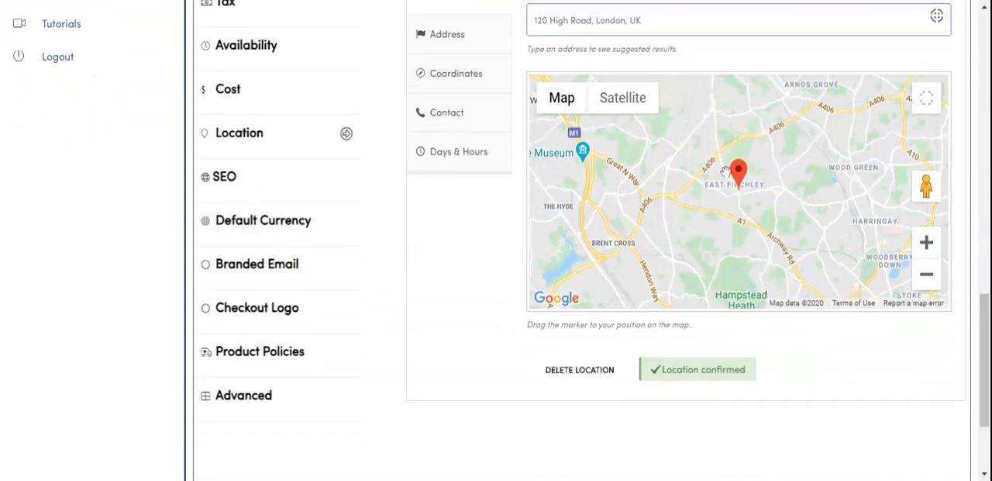
mouse_move(737, 177)
left_mouse_down()
mouse_move(671, 177)
mouse_move(613, 150)
left_mouse_up()
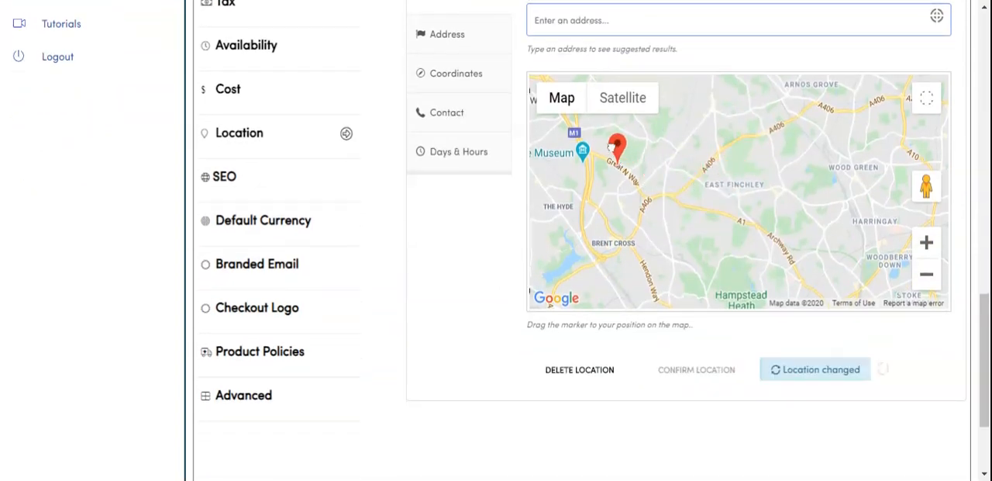
Step: Replace the location's address with the suggested match for the new marker position
scroll(483, 239, "up", 1)
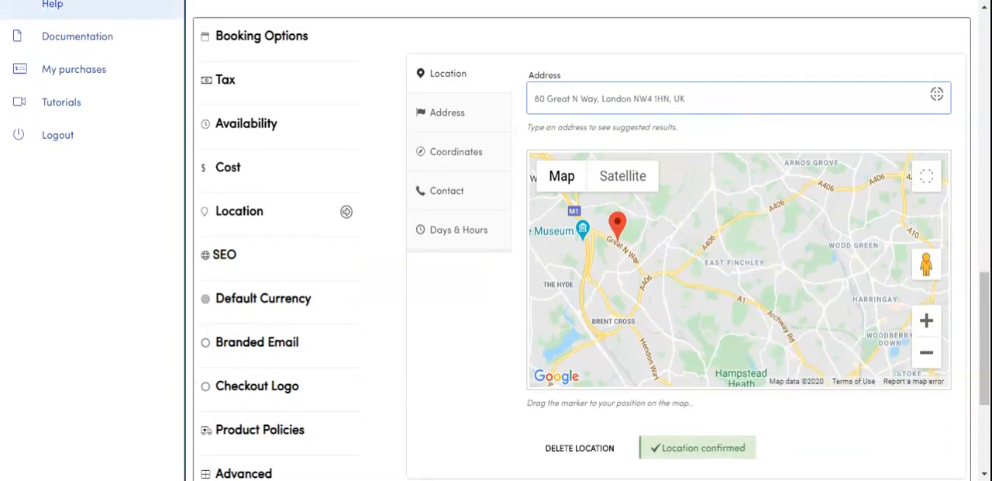
left_click(686, 99)
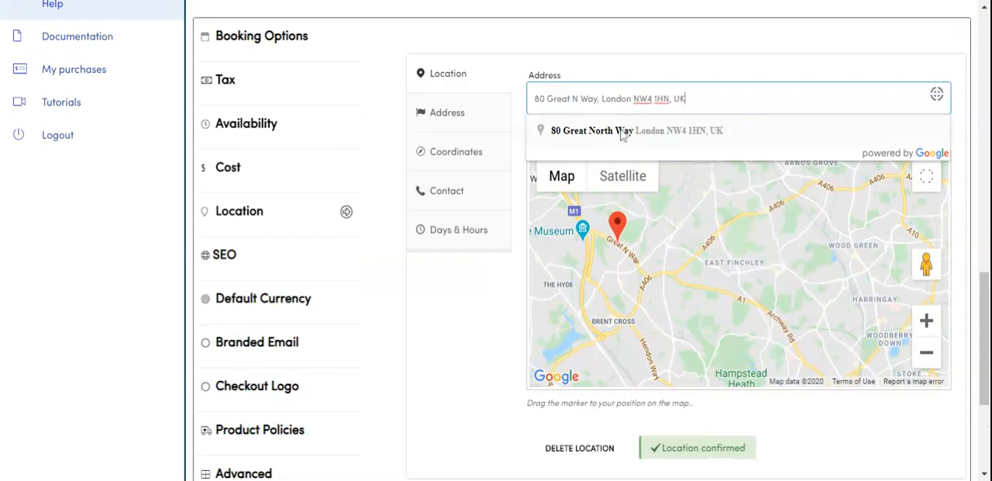
left_click(616, 134)
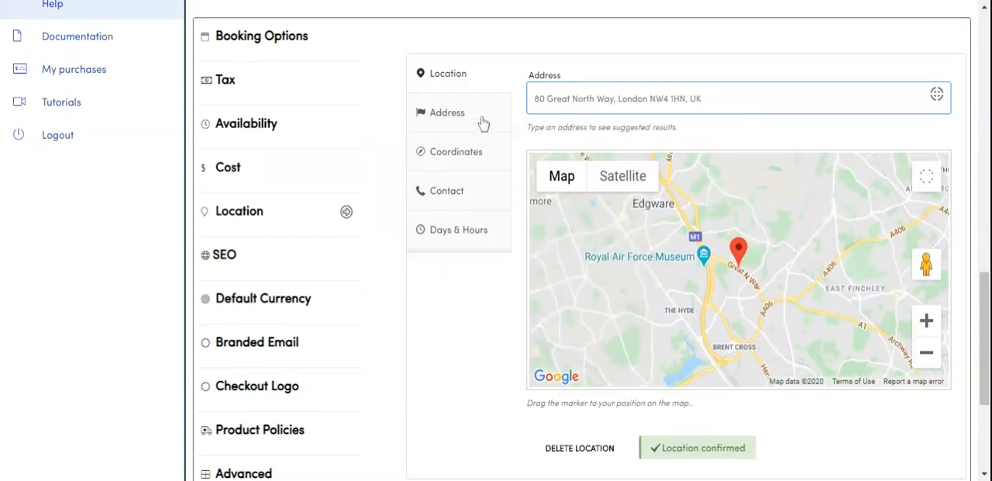
Step: Review the location's address details, coordinates, contact fields, and days and hours
left_click(481, 123)
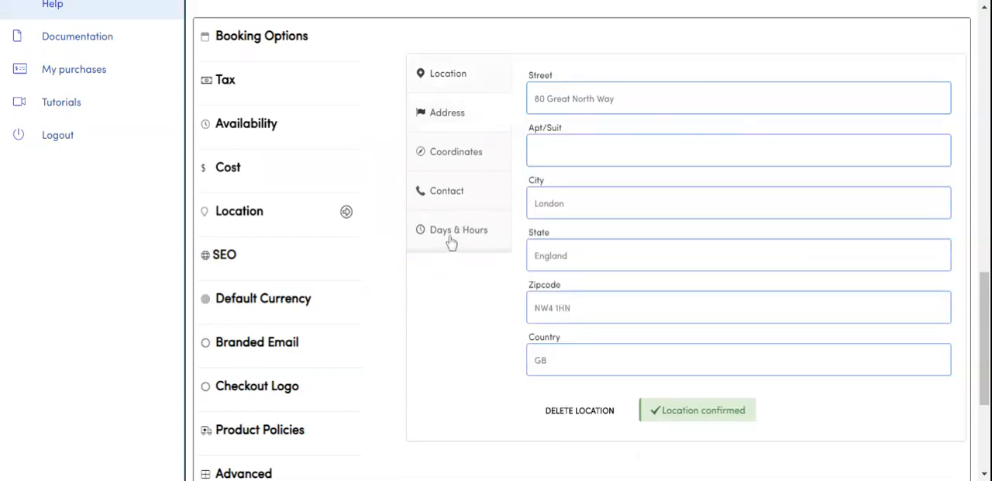
scroll(572, 304, "down", 2)
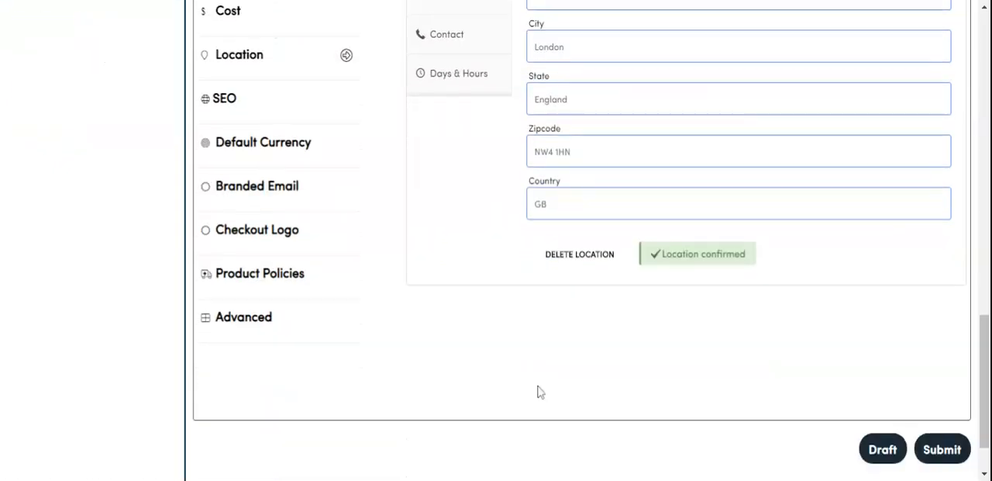
scroll(461, 261, "up", 2)
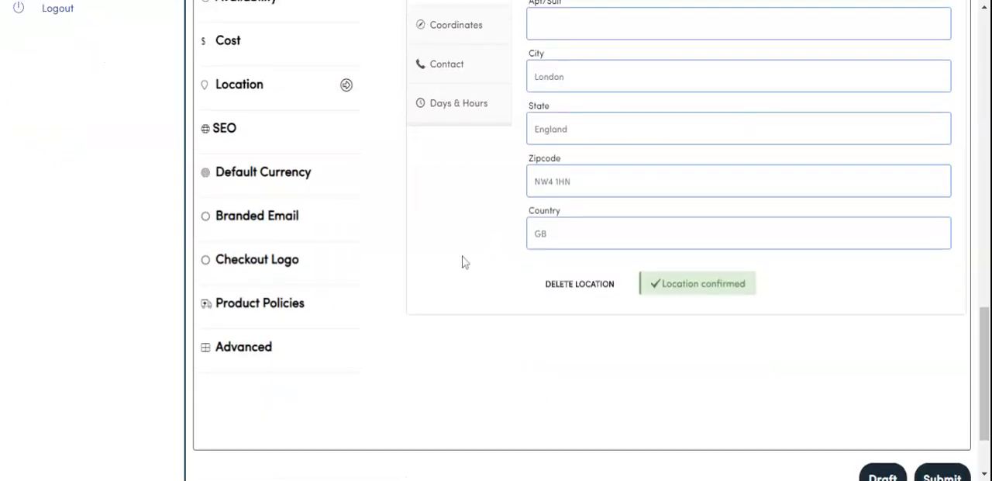
left_click(471, 168)
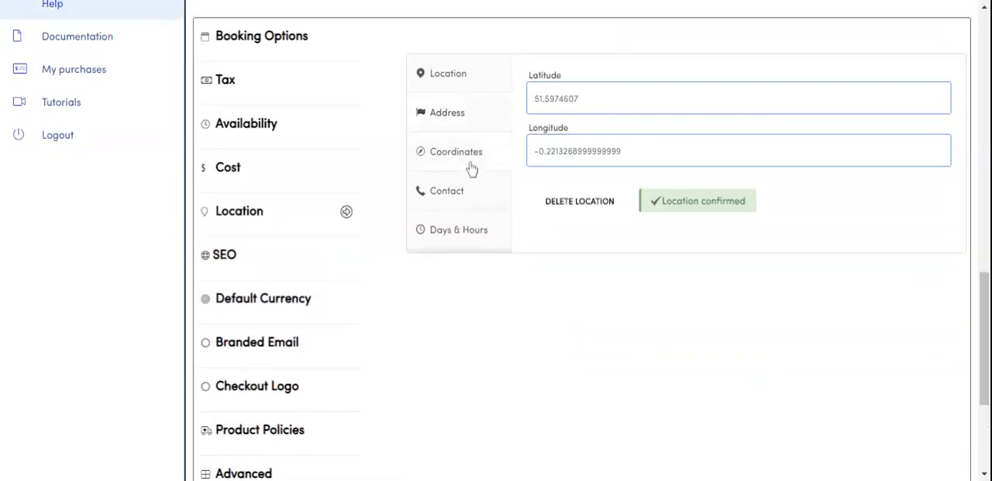
left_click(461, 199)
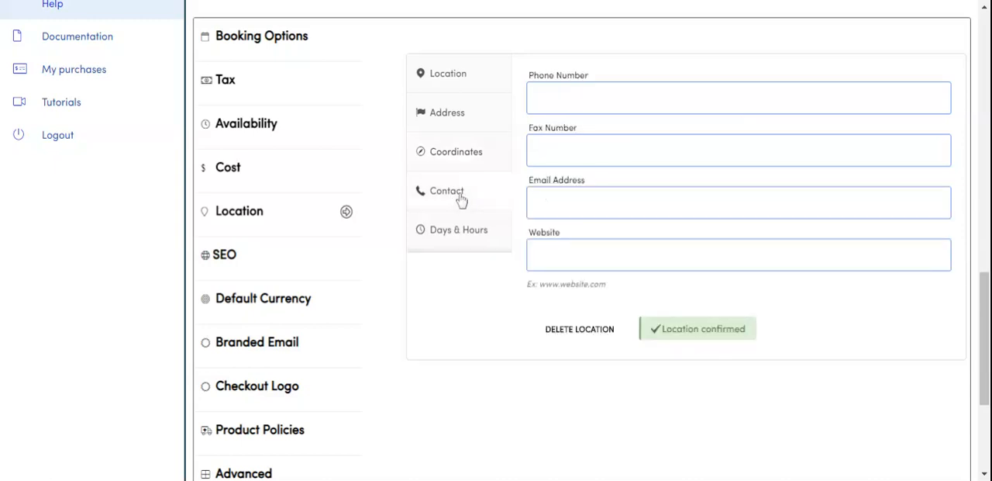
left_click(463, 242)
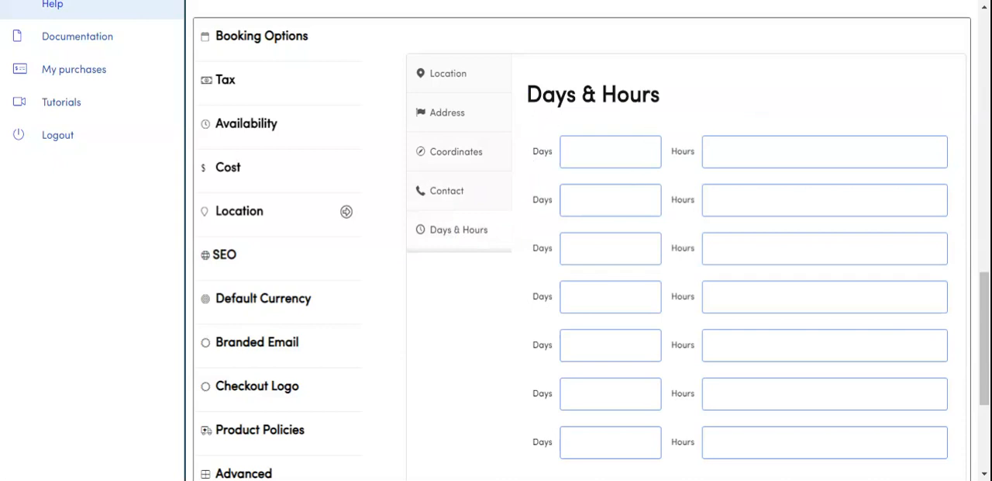
Step: Submit the bookable service for publishing with the optional contact and opening hours fields left blank
scroll(635, 178, "down", 2)
scroll(465, 256, "down", 1)
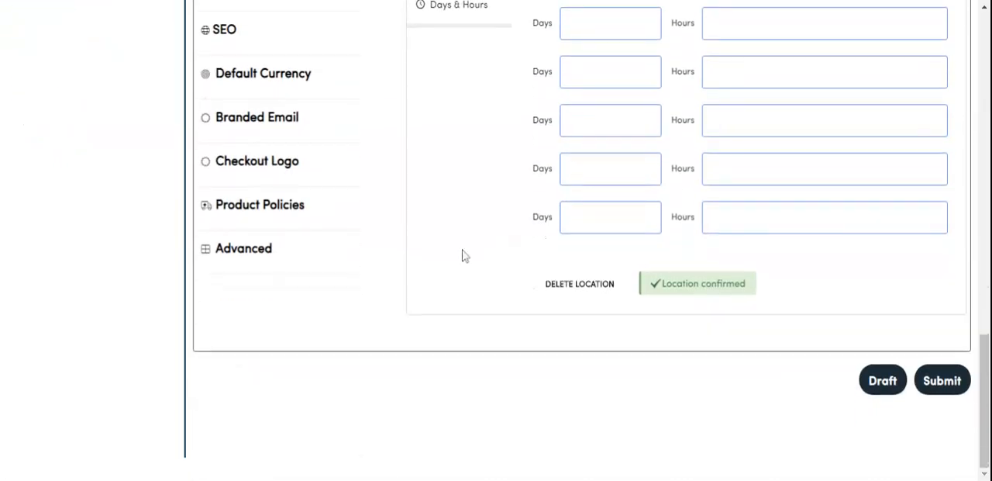
left_click(943, 382)
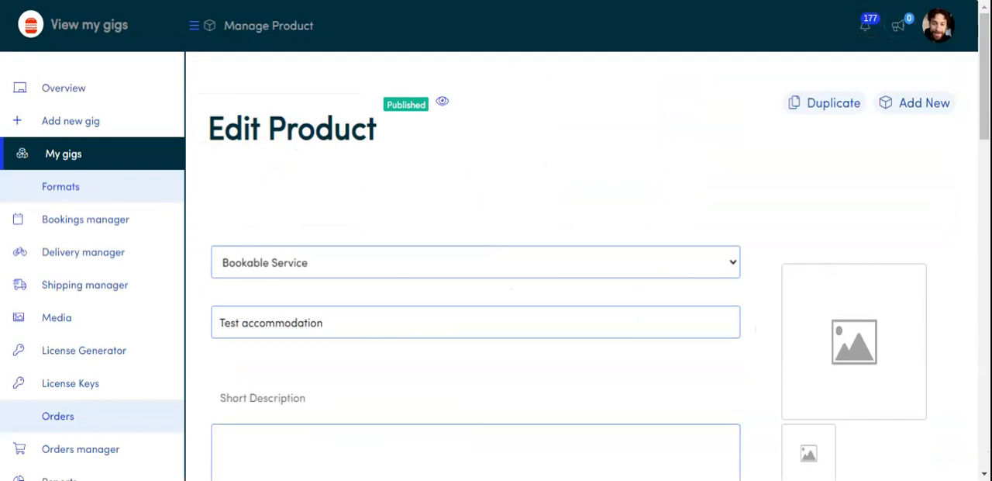
Step: View the published Test accommodation page, examine its location map and expand the directions below it
left_click(443, 104)
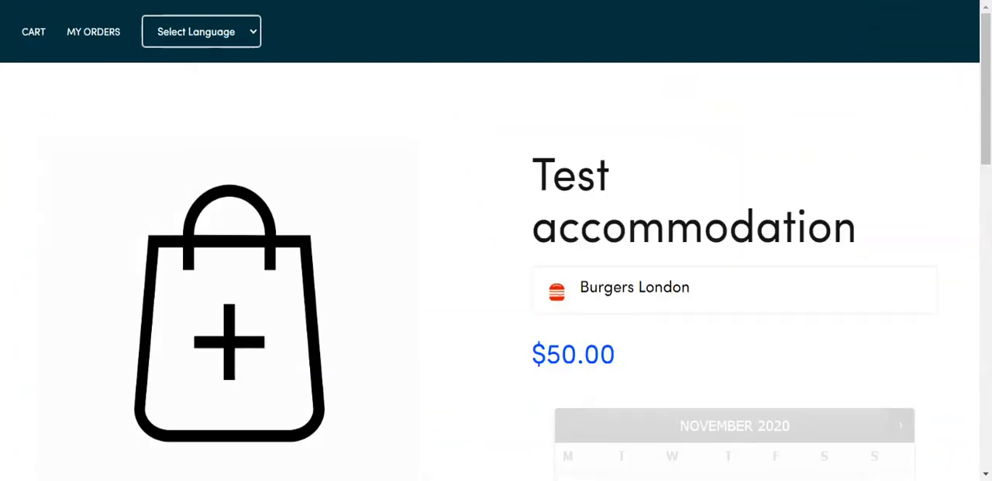
scroll(492, 142, "down", 3)
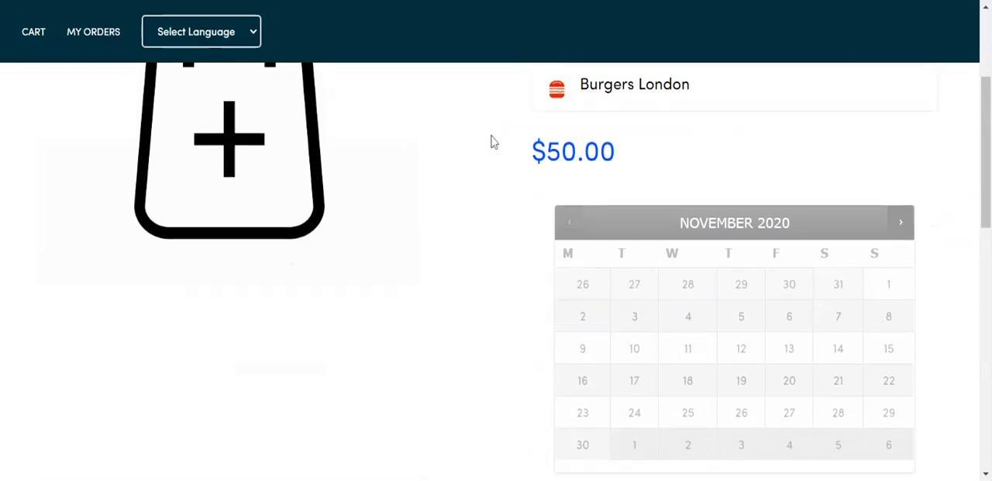
scroll(492, 141, "down", 8)
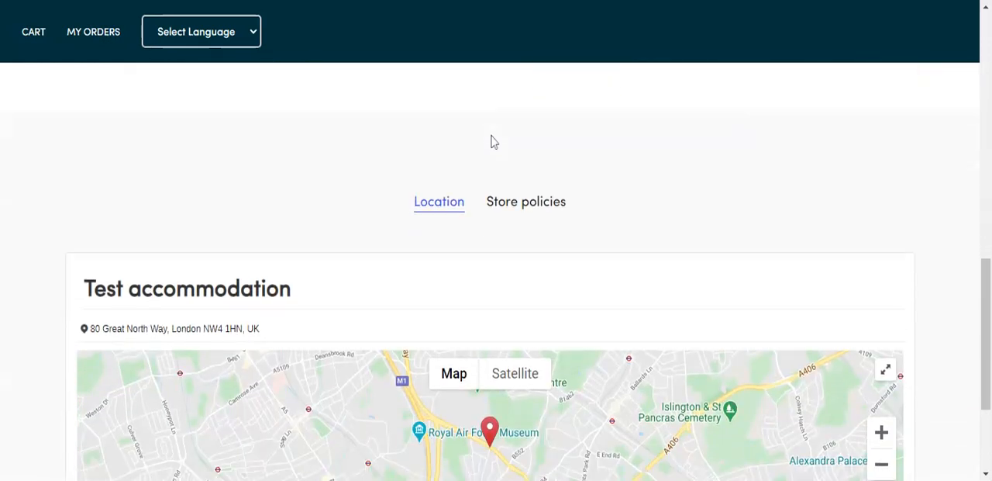
scroll(386, 129, "down", 1)
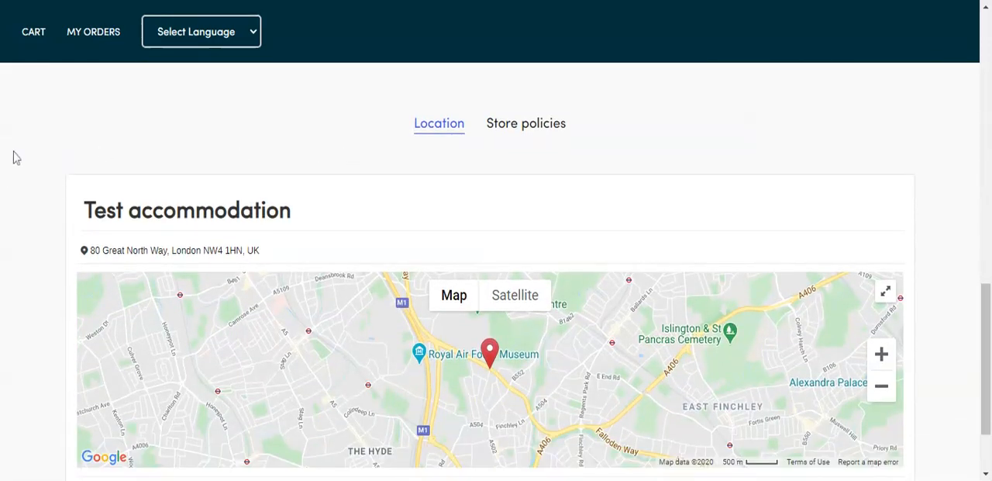
scroll(23, 233, "down", 1)
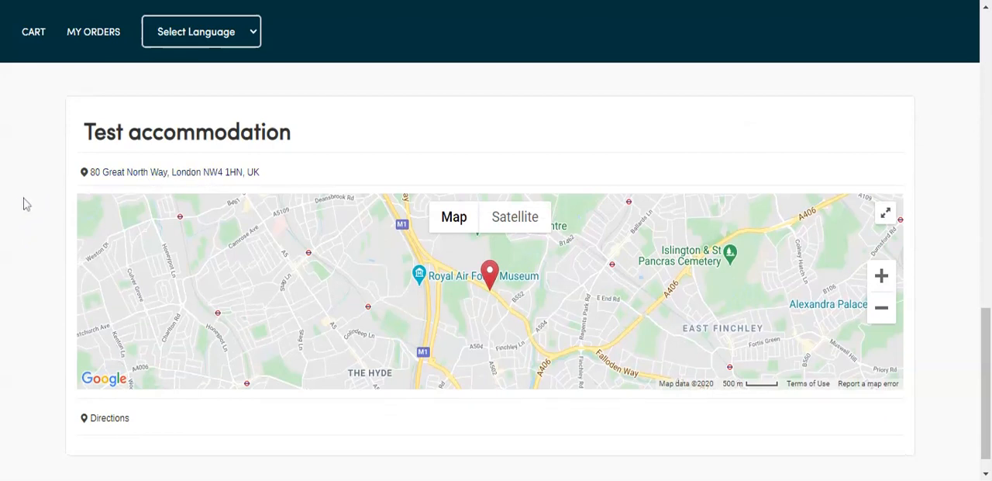
scroll(24, 204, "down", 1)
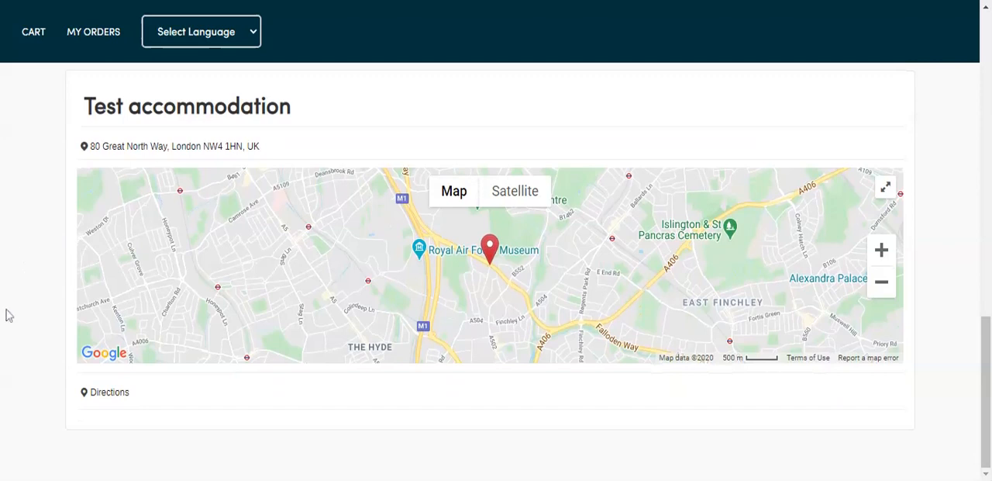
left_click(118, 395)
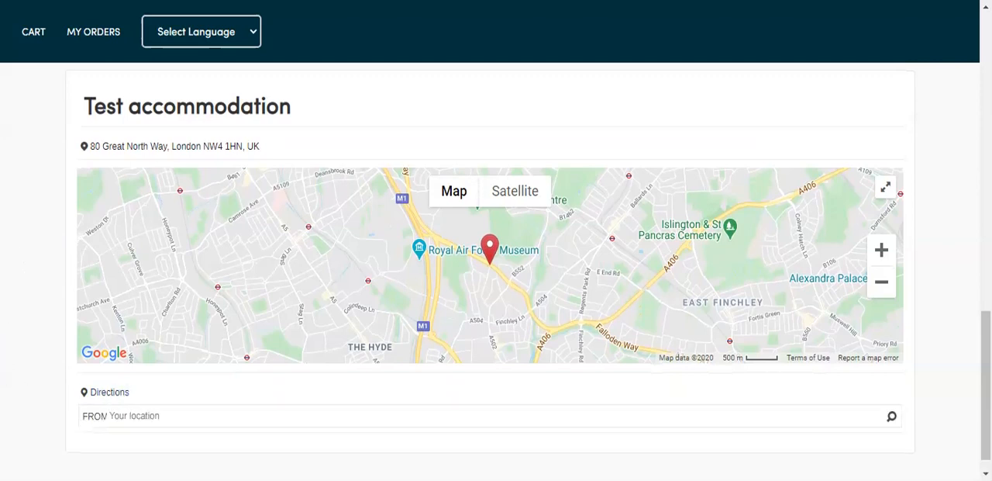